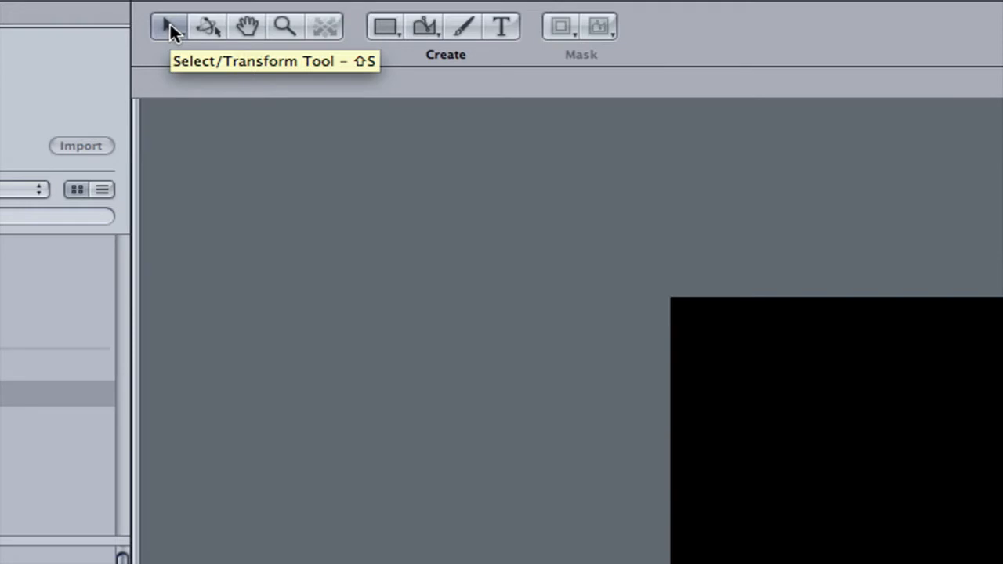
pyautogui.rightClick(169, 22)
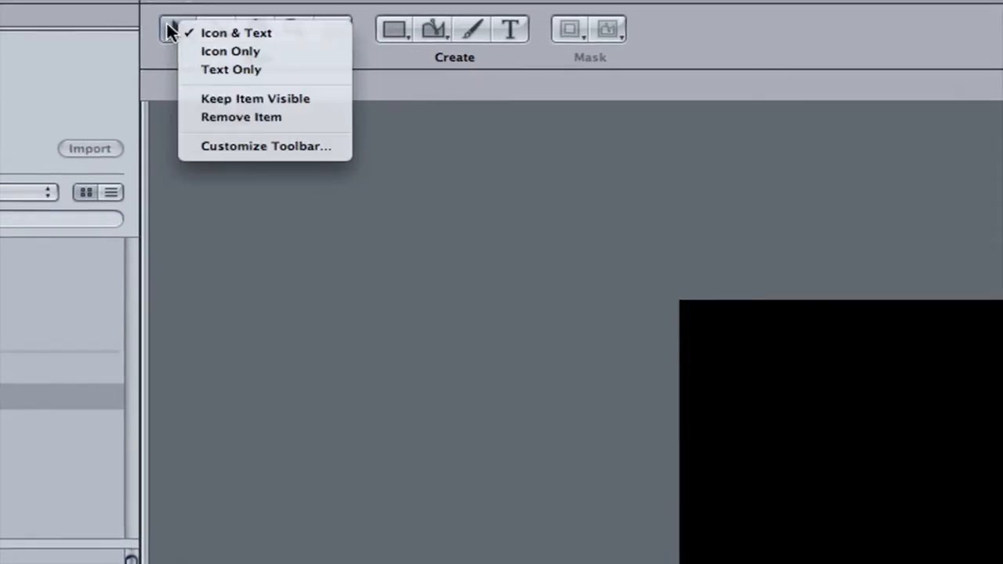
pyautogui.click(165, 26)
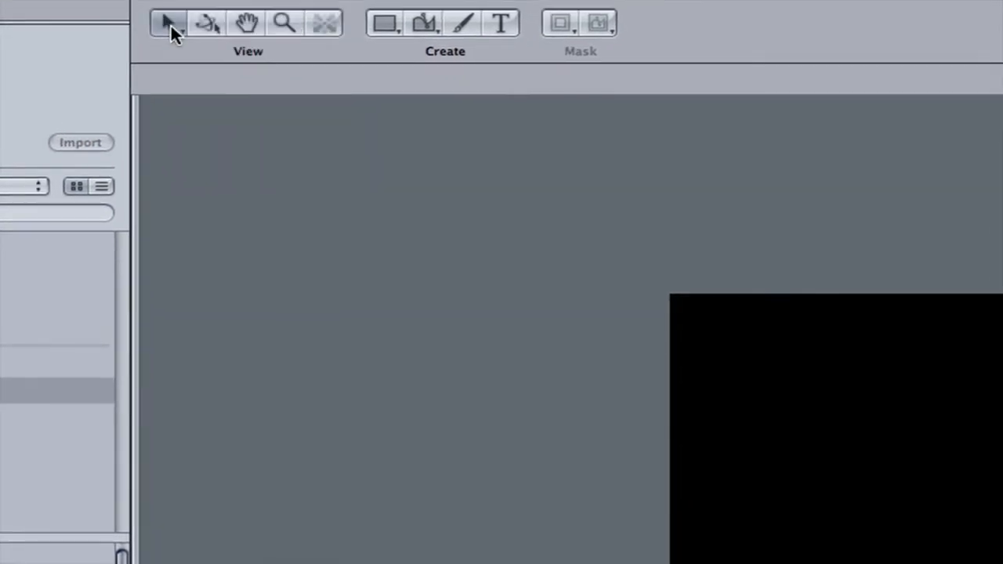
pyautogui.rightClick(170, 24)
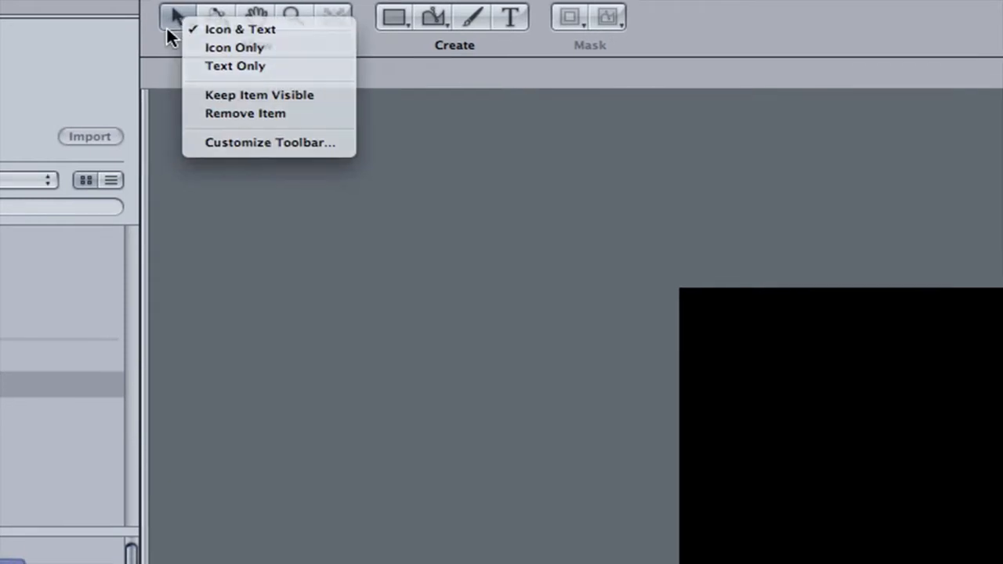
pyautogui.click(166, 28)
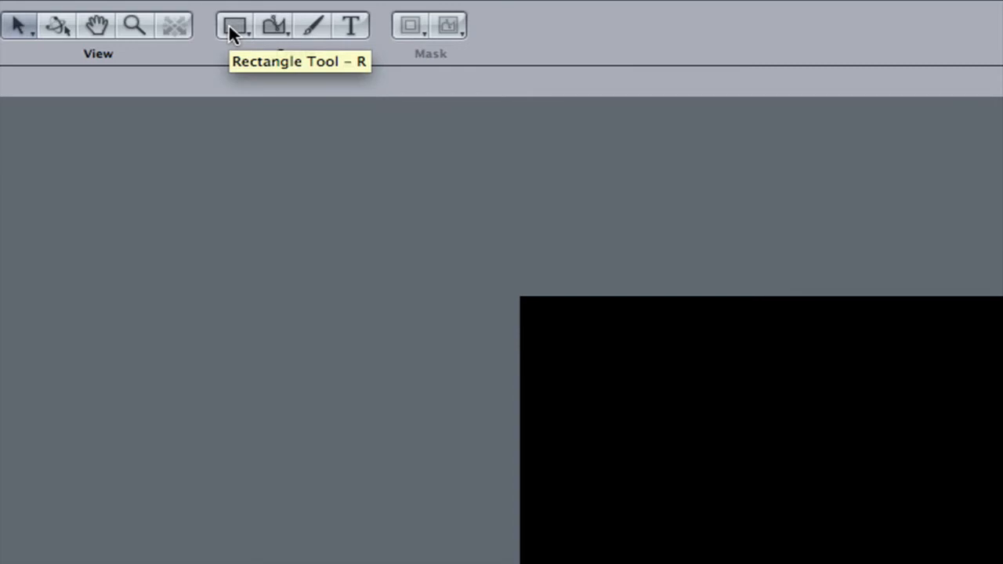
# - Draw three white rectangles with the Rectangle tool: one upper left, one upper right, and one lower between them, overlapping the right one
pyautogui.click(230, 28)
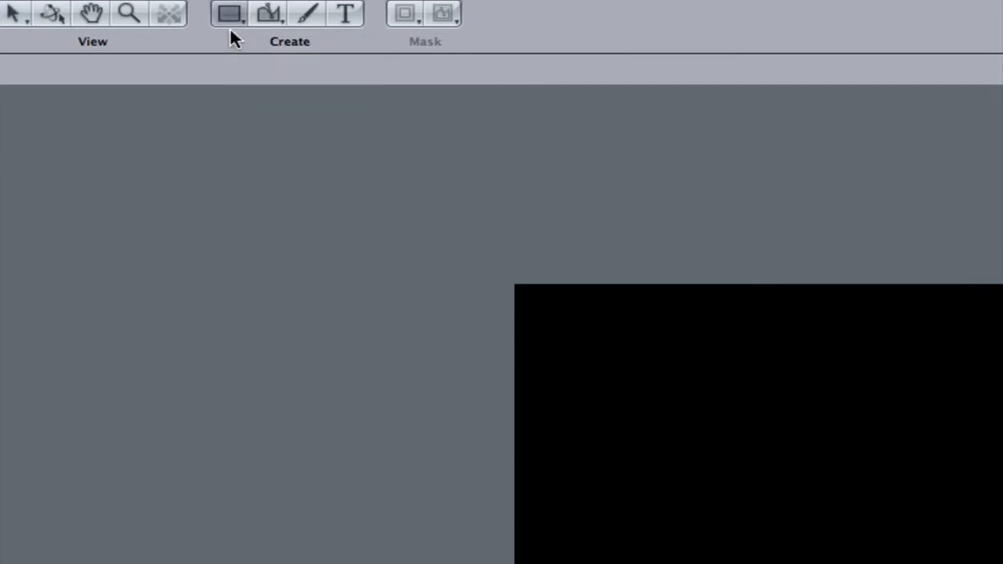
pyautogui.moveTo(648, 362); pyautogui.dragTo(893, 462)
pyautogui.moveTo(415, 151); pyautogui.dragTo(468, 172)
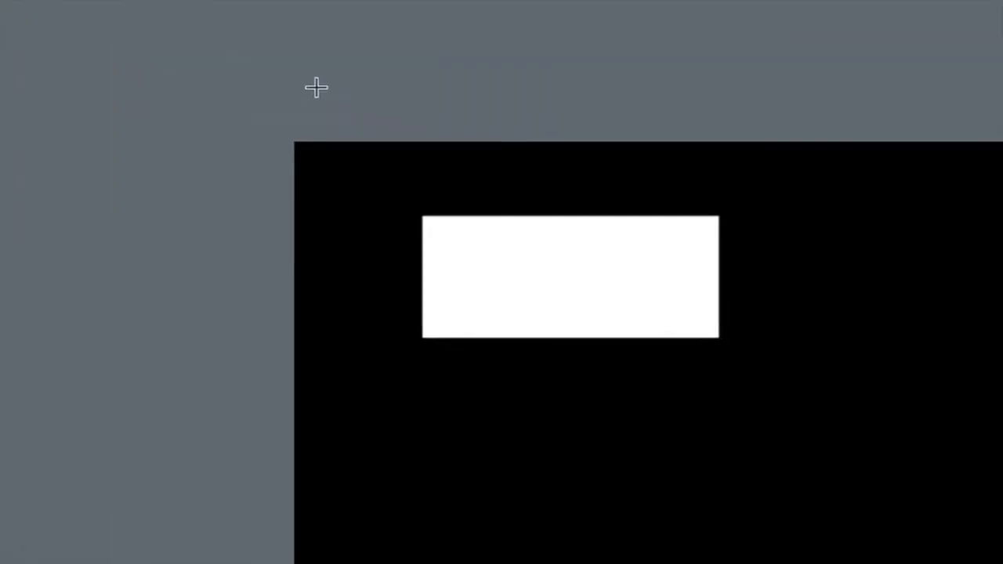
pyautogui.moveTo(351, 194); pyautogui.dragTo(602, 367)
pyautogui.moveTo(515, 170); pyautogui.dragTo(276, 16)
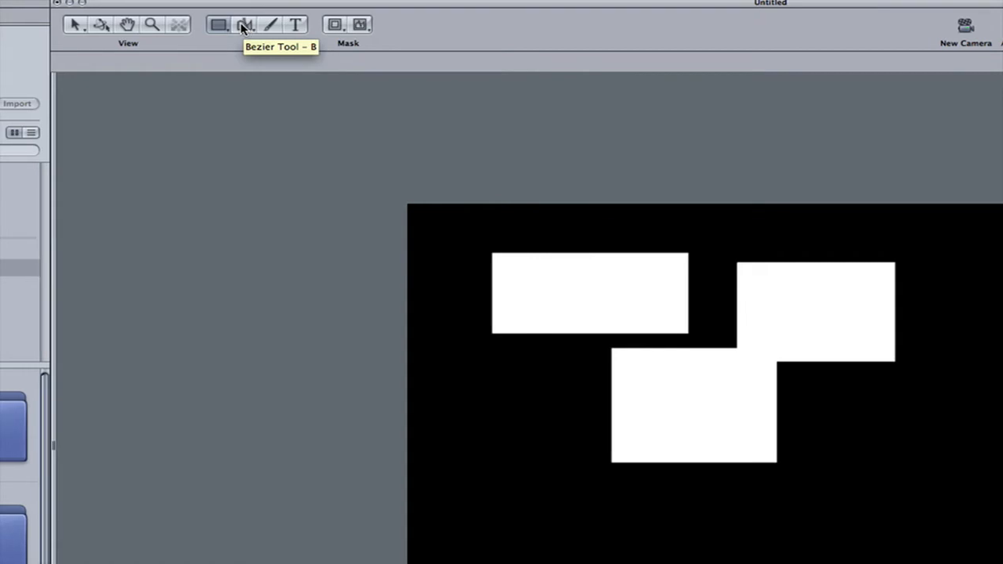
# - Draw a closed five-point pentagon with the Bezier tool over the first rectangle, and move it down below that rectangle
pyautogui.click(242, 27)
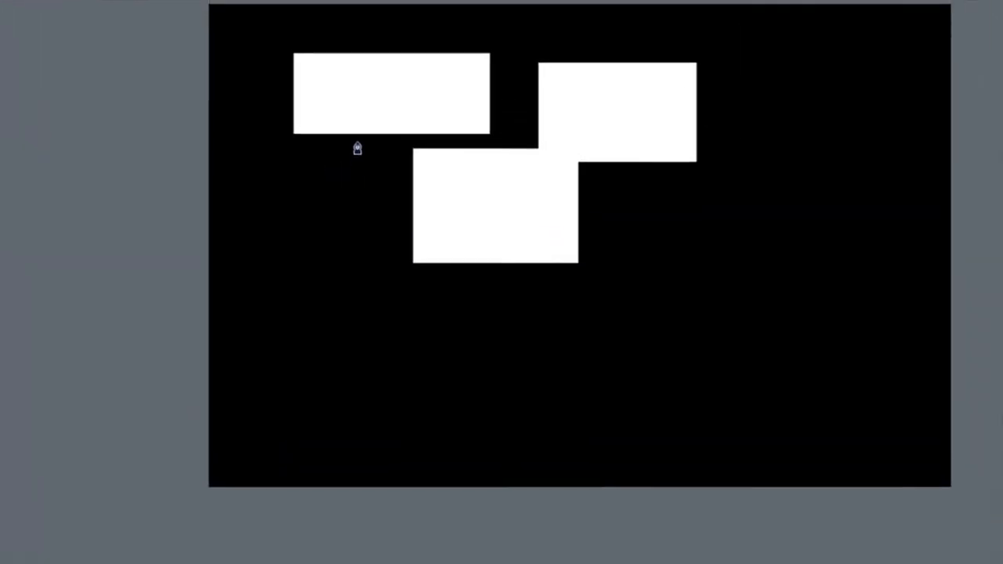
pyautogui.click(339, 57)
pyautogui.click(333, 95)
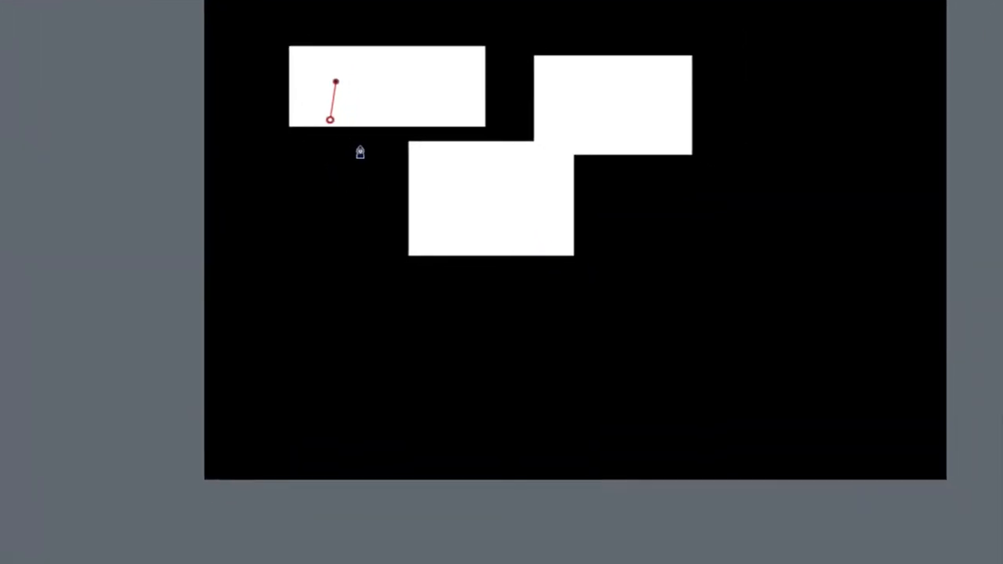
pyautogui.click(376, 152)
pyautogui.click(420, 129)
pyautogui.click(368, 124)
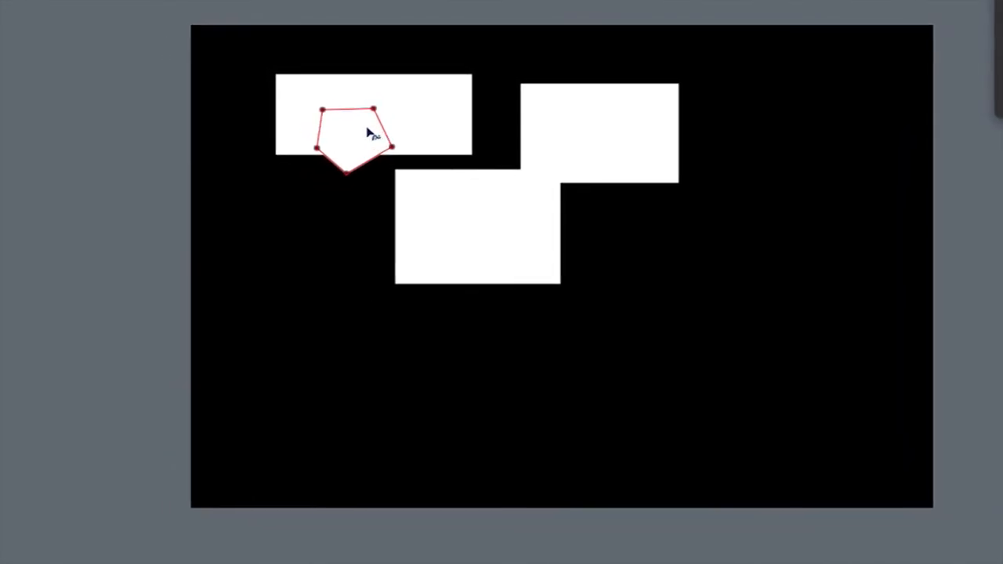
pyautogui.moveTo(394, 144); pyautogui.dragTo(391, 235)
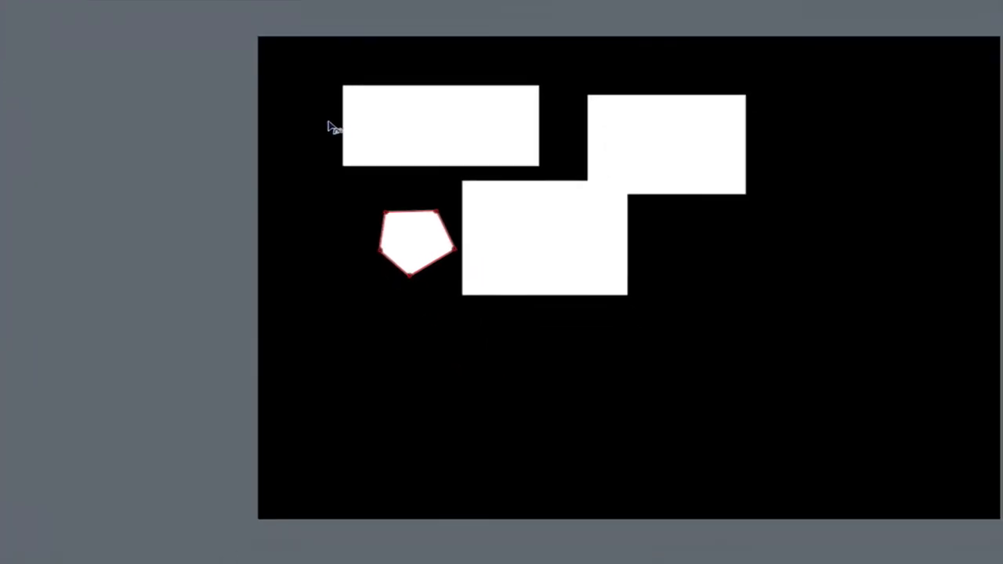
pyautogui.click(485, 369)
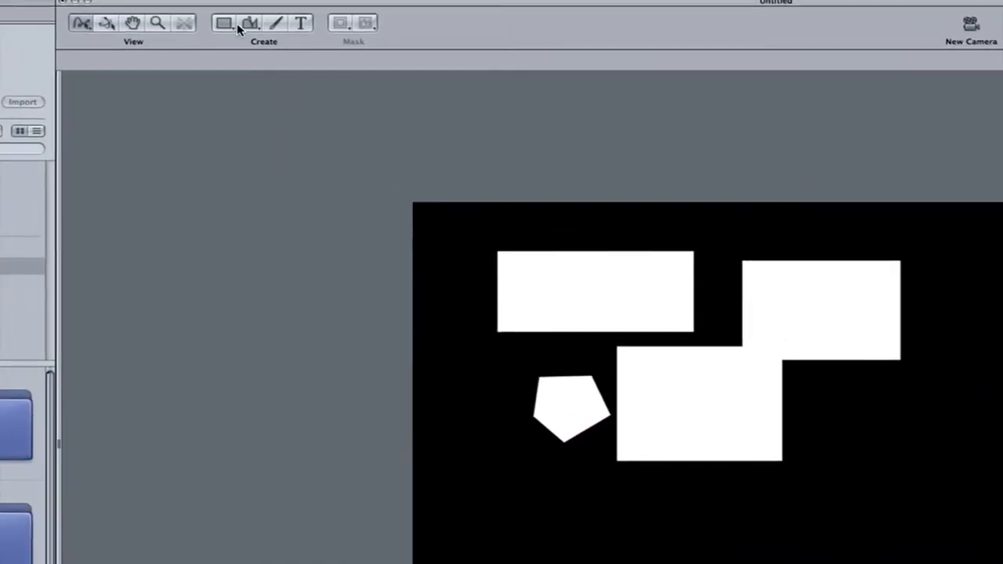
# - Draw a closed curved Bezier shape over the upper-right rectangle, with a long spike reaching toward the canvas's lower right
pyautogui.click(247, 24)
pyautogui.moveTo(732, 323); pyautogui.dragTo(735, 382)
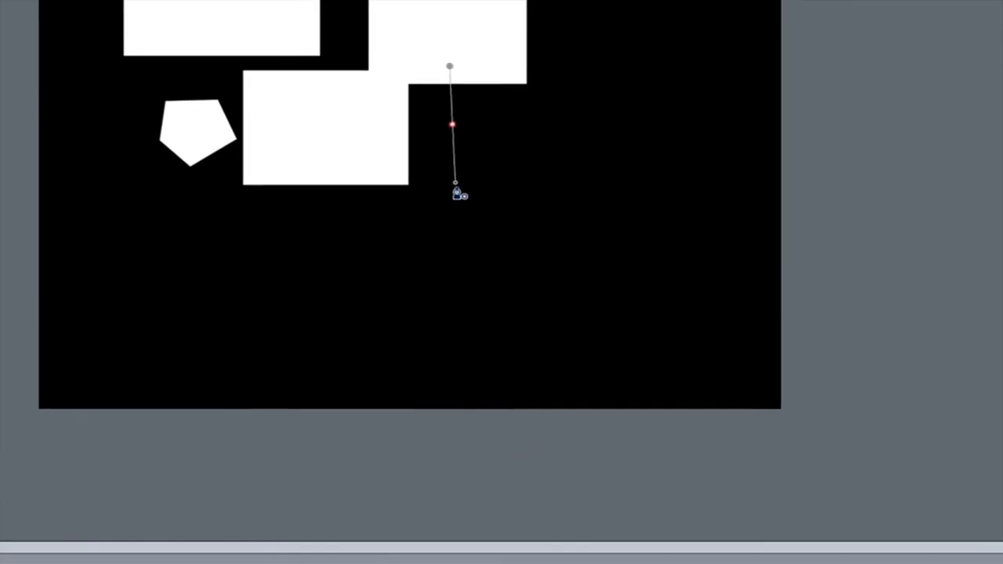
pyautogui.moveTo(456, 191); pyautogui.dragTo(529, 145)
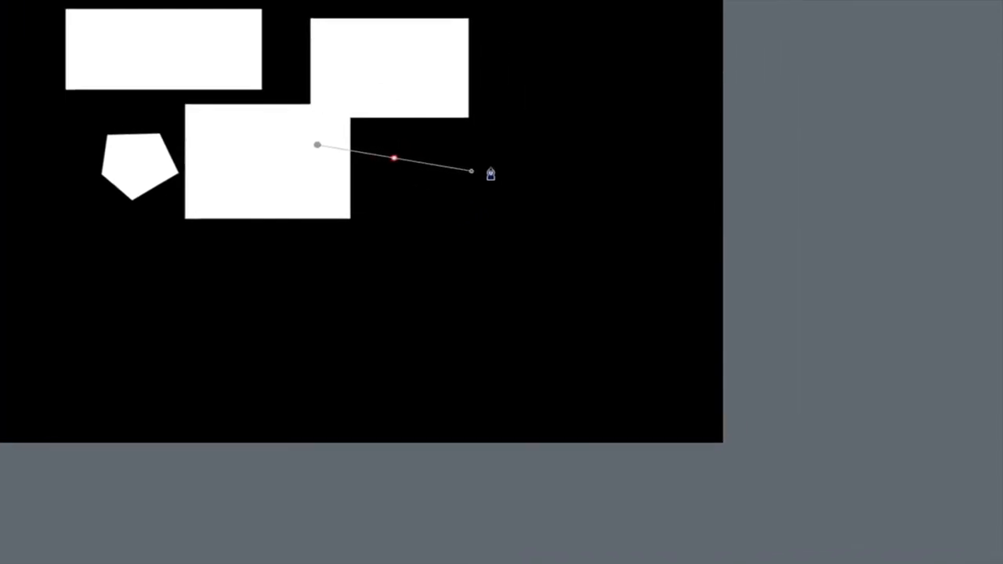
pyautogui.moveTo(482, 169); pyautogui.dragTo(432, 165)
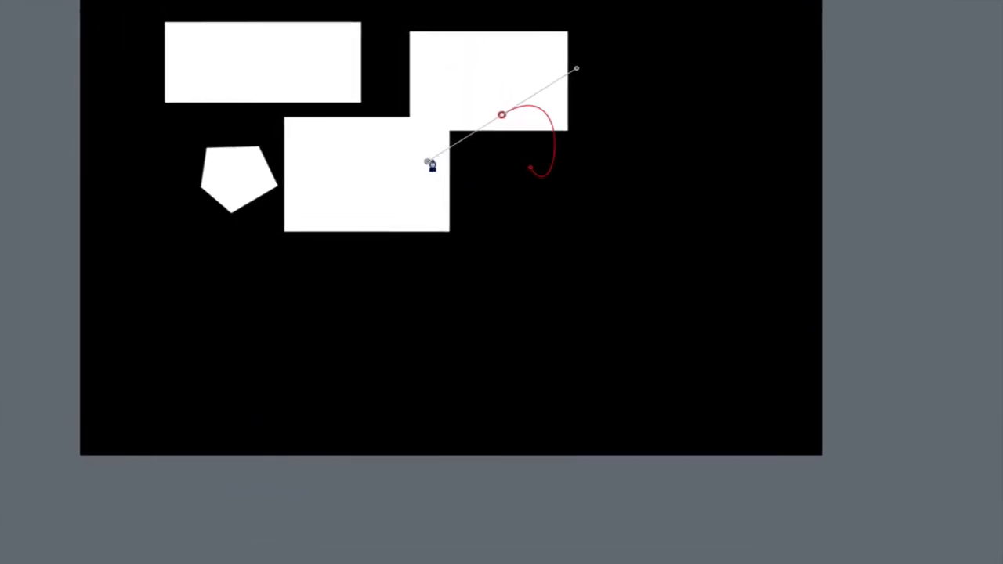
pyautogui.moveTo(464, 162); pyautogui.dragTo(406, 92)
pyautogui.moveTo(441, 135); pyautogui.dragTo(448, 130)
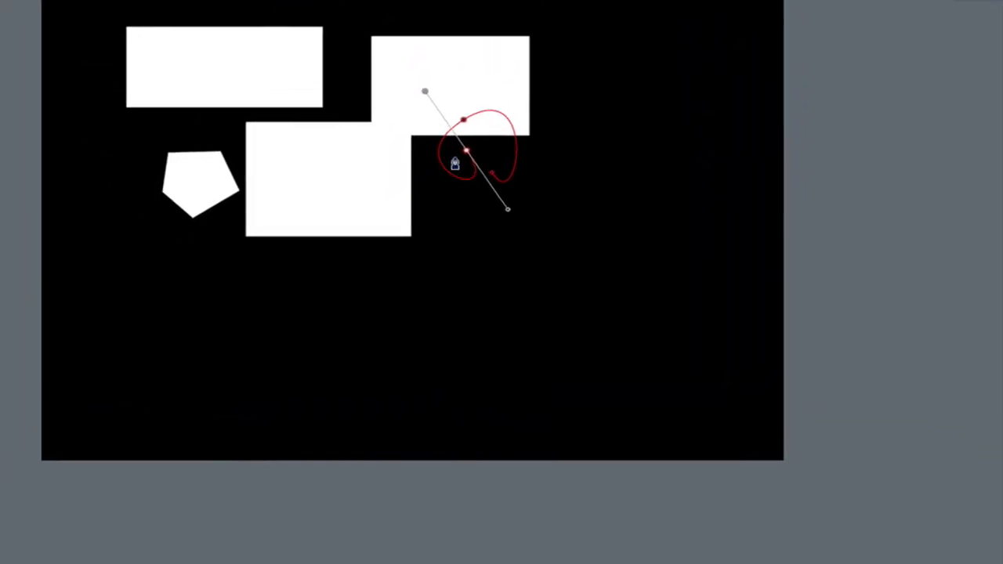
pyautogui.click(592, 363)
pyautogui.click(468, 171)
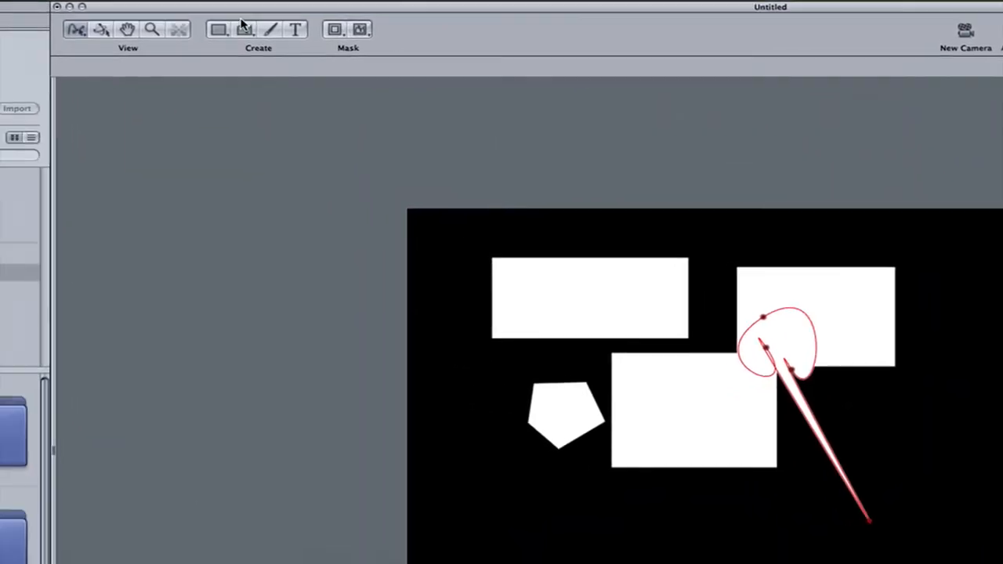
# - Paint freehand looping strokes with the Paint Stroke tool around the upper-left rectangle and below the middle rectangle
pyautogui.click(271, 29)
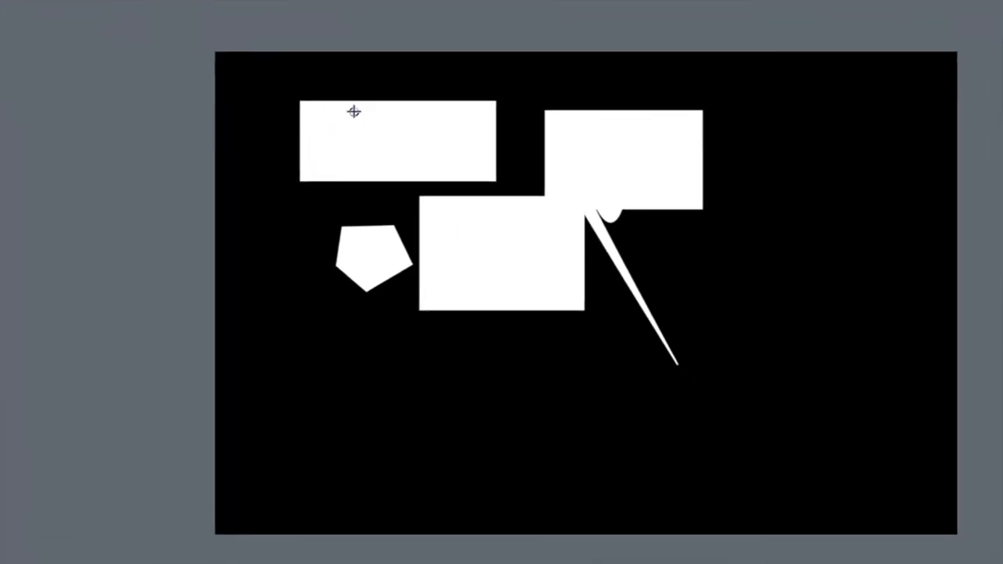
pyautogui.moveTo(527, 264)
pyautogui.mouseDown()
pyautogui.moveTo(493, 353)
pyautogui.moveTo(676, 362)
pyautogui.mouseUp()
pyautogui.moveTo(412, 138)
pyautogui.mouseDown()
pyautogui.moveTo(279, 84)
pyautogui.moveTo(434, 142)
pyautogui.moveTo(318, 94)
pyautogui.moveTo(312, 137)
pyautogui.mouseUp()
pyautogui.moveTo(392, 235)
pyautogui.mouseDown()
pyautogui.moveTo(403, 357)
pyautogui.moveTo(541, 249)
pyautogui.mouseUp()
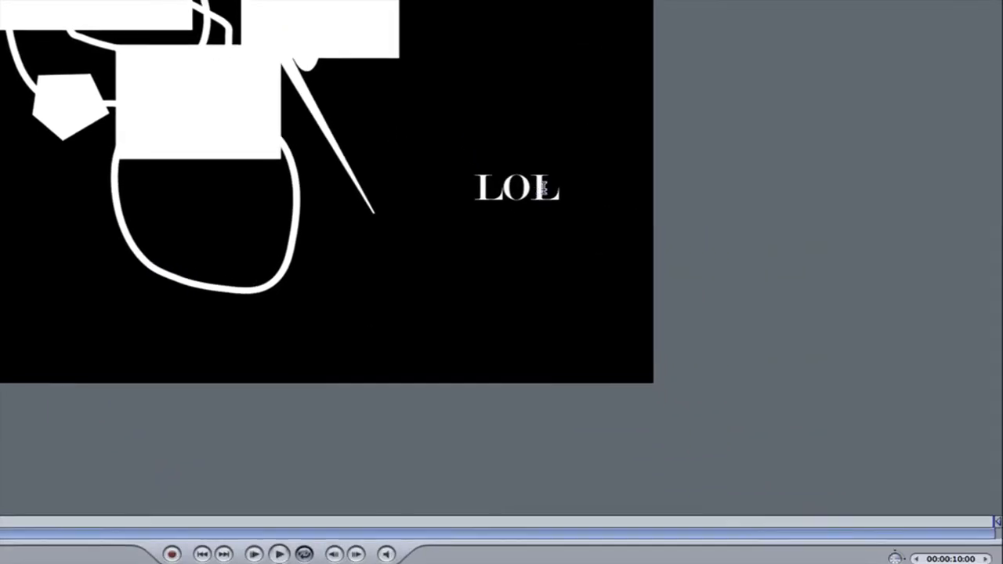
# - Select the LOL text and examine its style and layout settings
pyautogui.moveTo(548, 187); pyautogui.dragTo(358, 185)
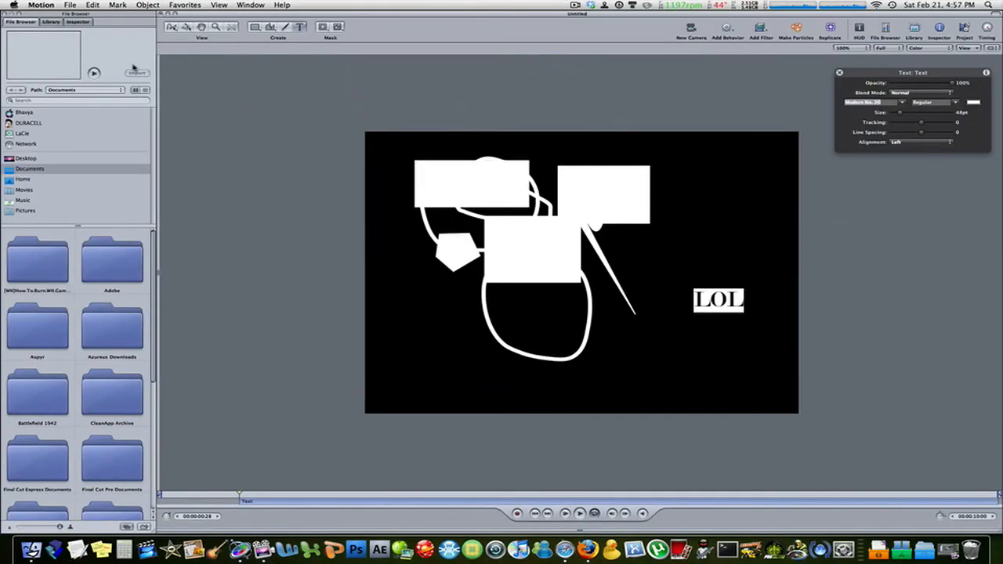
pyautogui.click(78, 22)
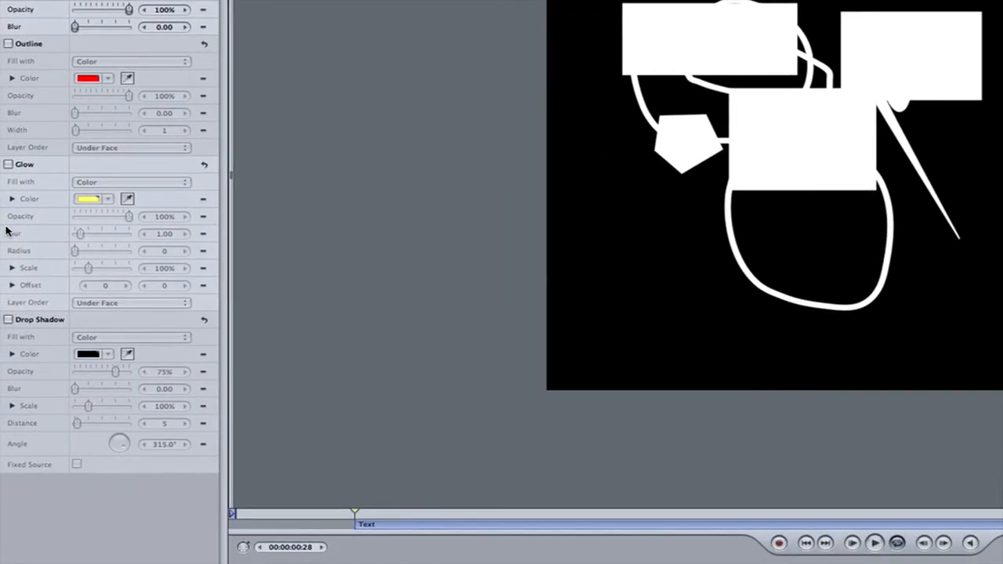
pyautogui.click(73, 104)
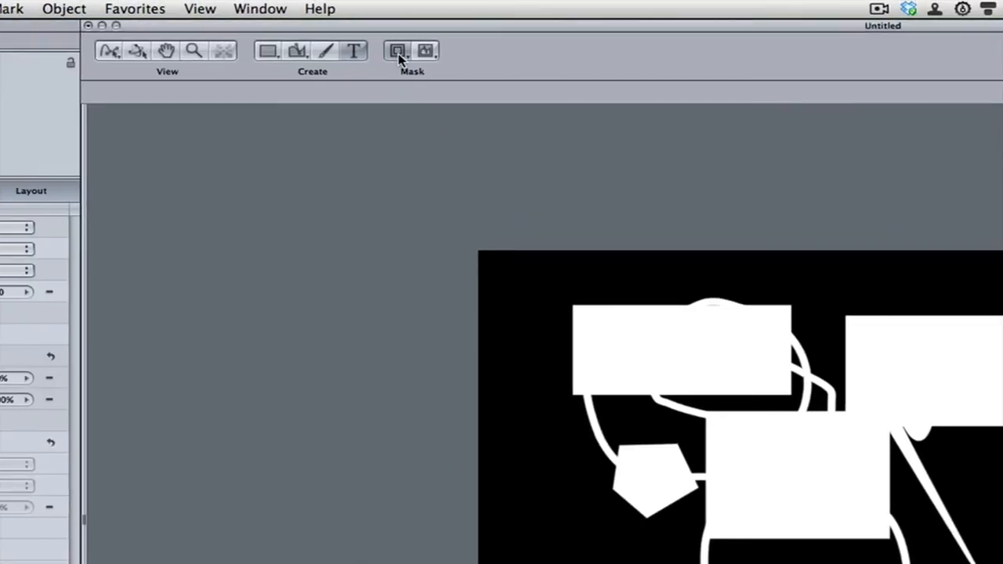
# - Choose the Rectangle Mask tool and lower its Feather below 0, closing the floating settings display
pyautogui.click(425, 51)
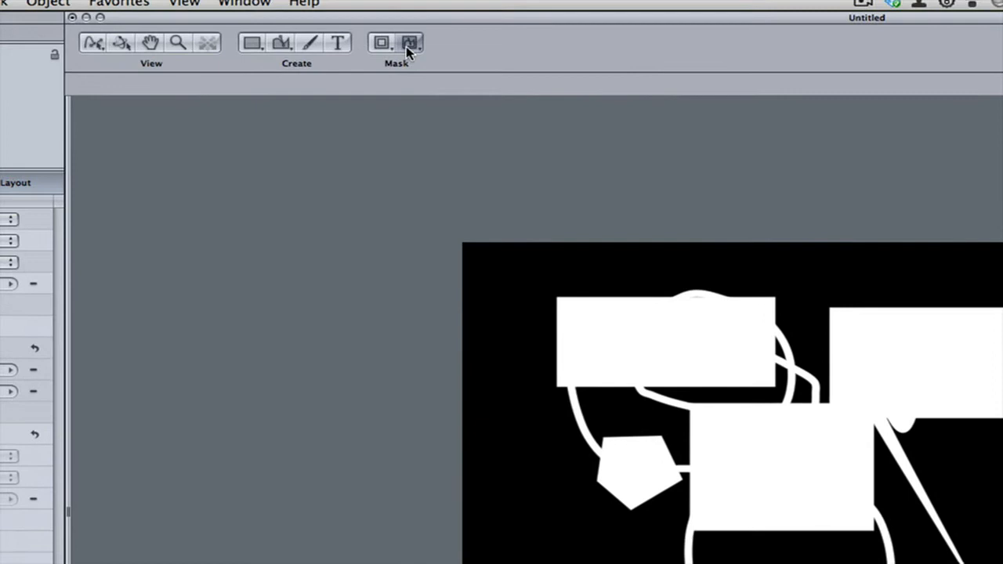
pyautogui.click(424, 44)
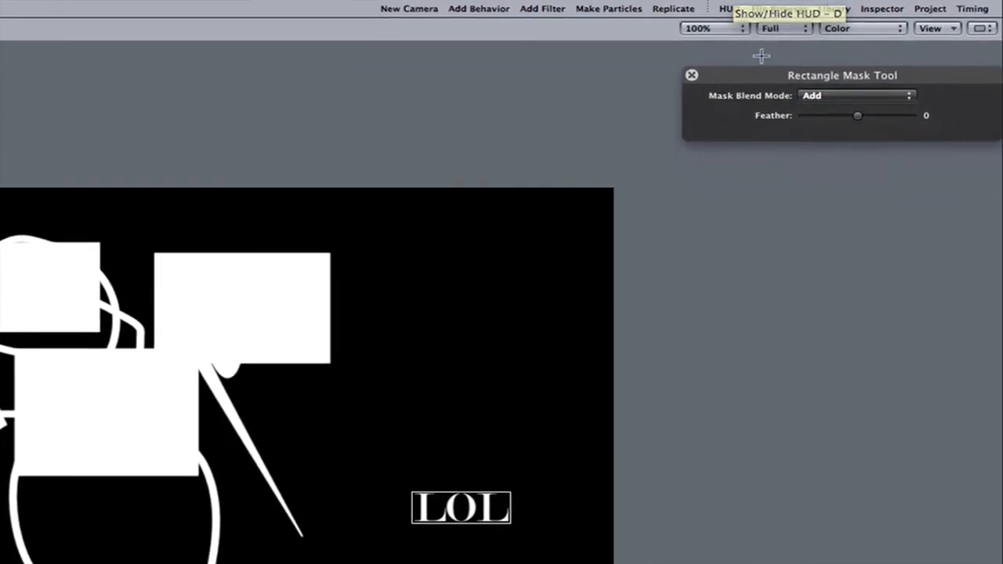
pyautogui.moveTo(767, 118); pyautogui.dragTo(737, 108)
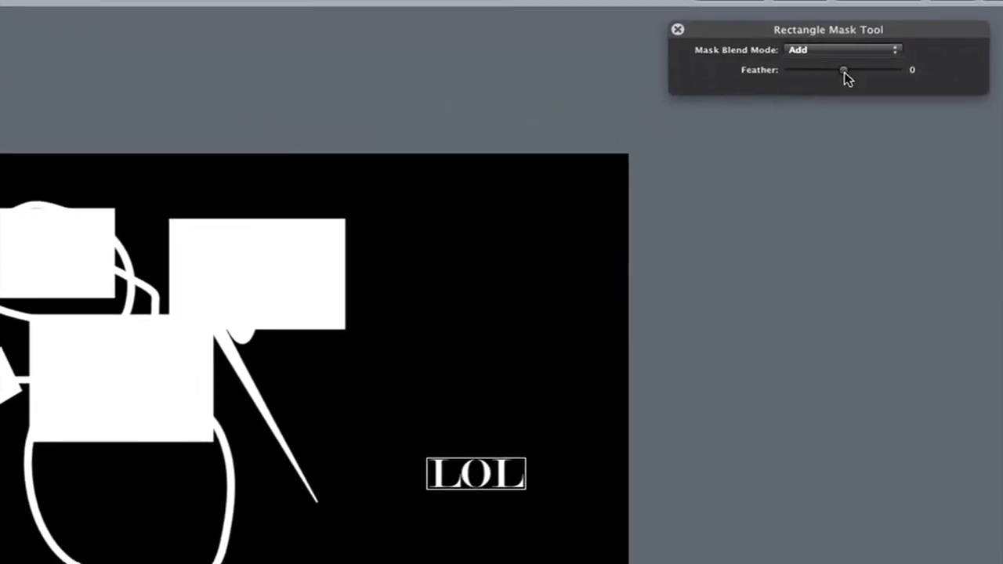
pyautogui.moveTo(864, 84); pyautogui.dragTo(842, 84)
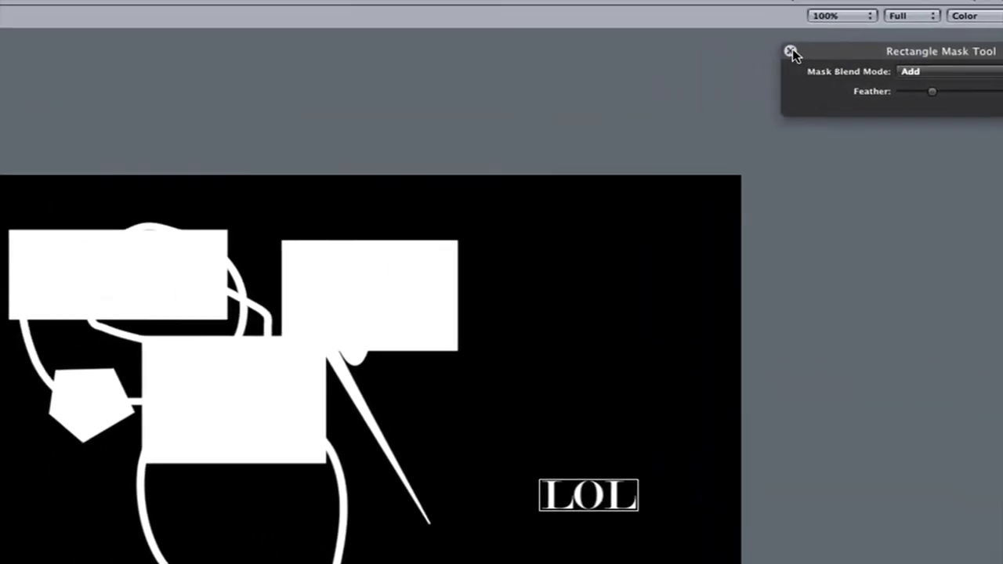
pyautogui.click(759, 43)
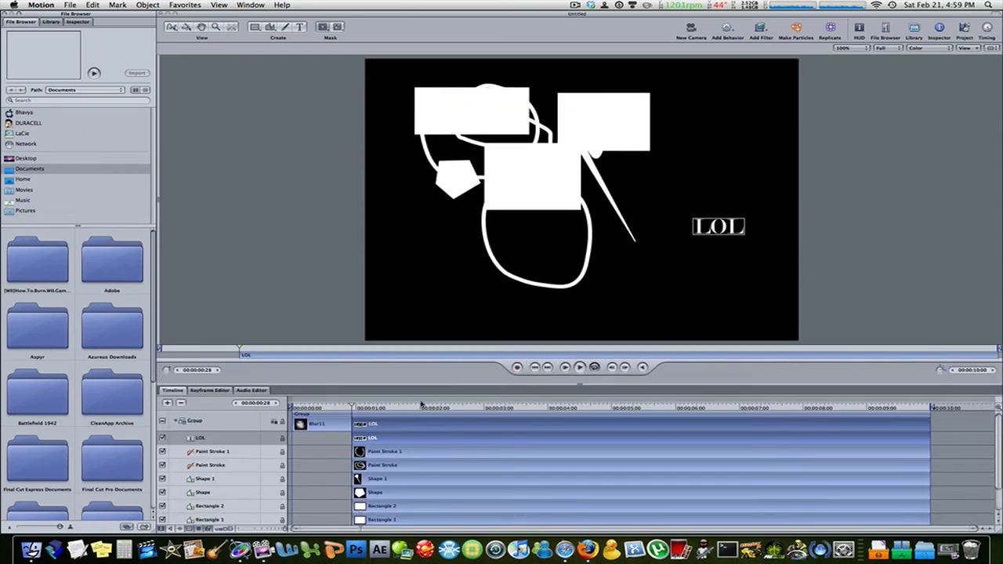
# - Return the playhead to the start of the timeline and play the project with nothing selected
pyautogui.moveTo(352, 408); pyautogui.dragTo(272, 412)
pyautogui.click(404, 456)
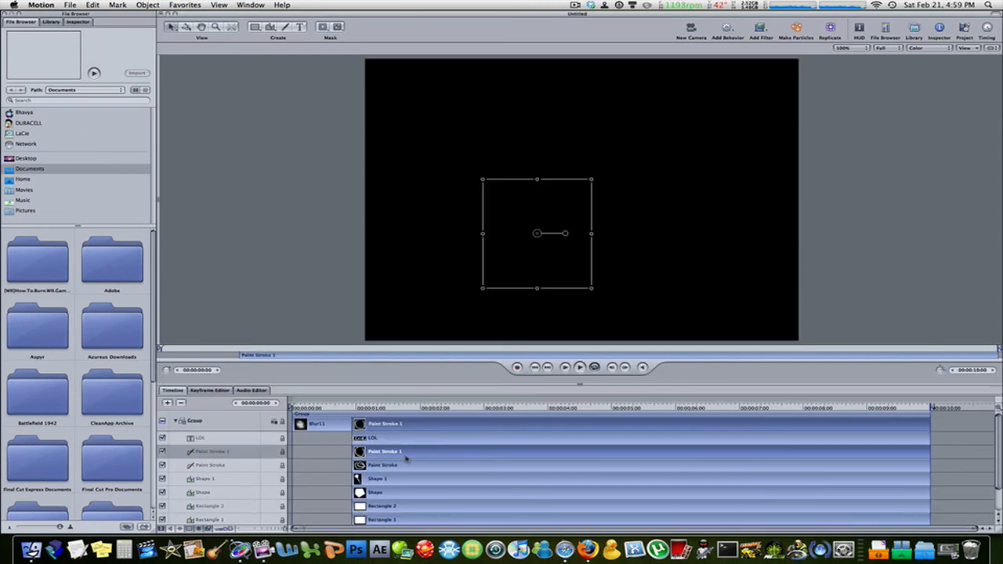
pyautogui.press('space')
pyautogui.click(321, 462)
pyautogui.press('space')
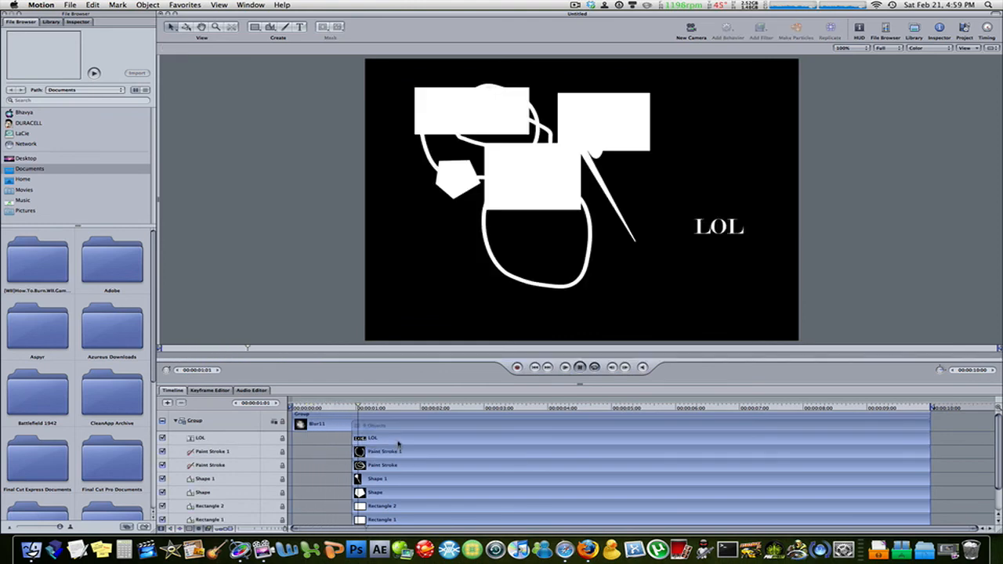
# - Shift the LOL text clip slightly later in the timeline and stop playback
pyautogui.press('space')
pyautogui.moveTo(398, 441); pyautogui.dragTo(415, 441)
pyautogui.press('space')
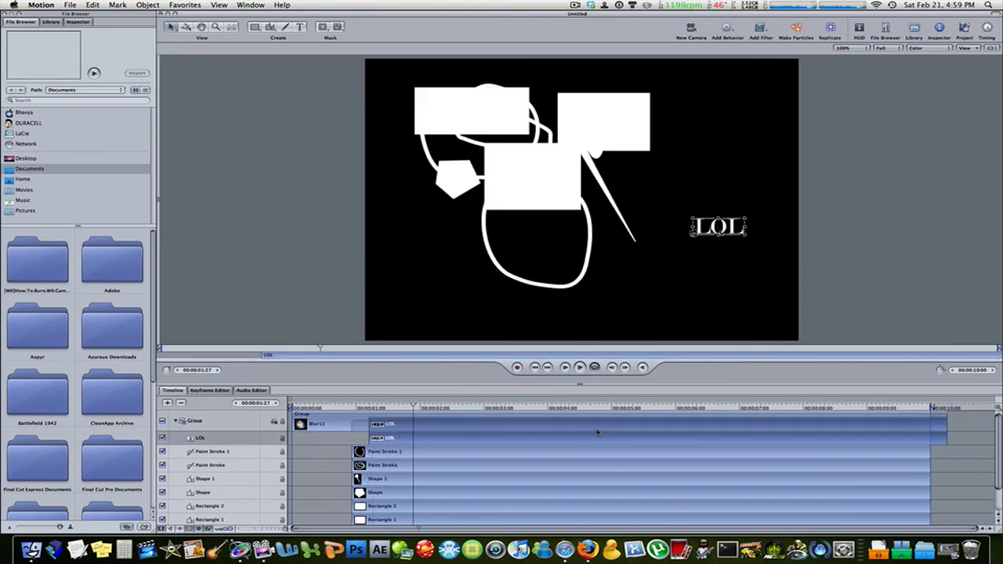
# - Select the Paint Stroke layer and preview the project briefly, hiding the timeline when playback stops
pyautogui.click(215, 453)
pyautogui.click(213, 465)
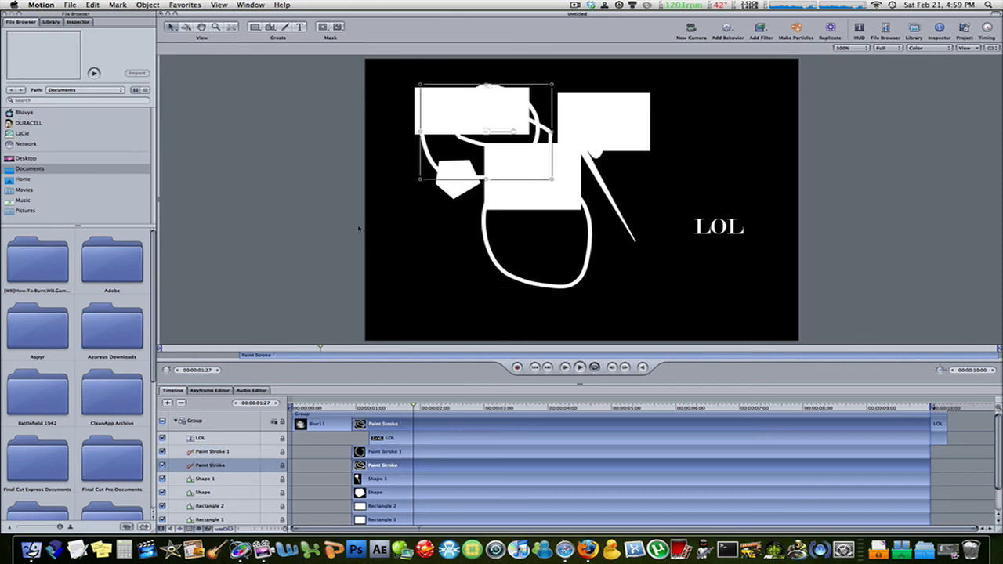
pyautogui.press('Home')
pyautogui.press('space')
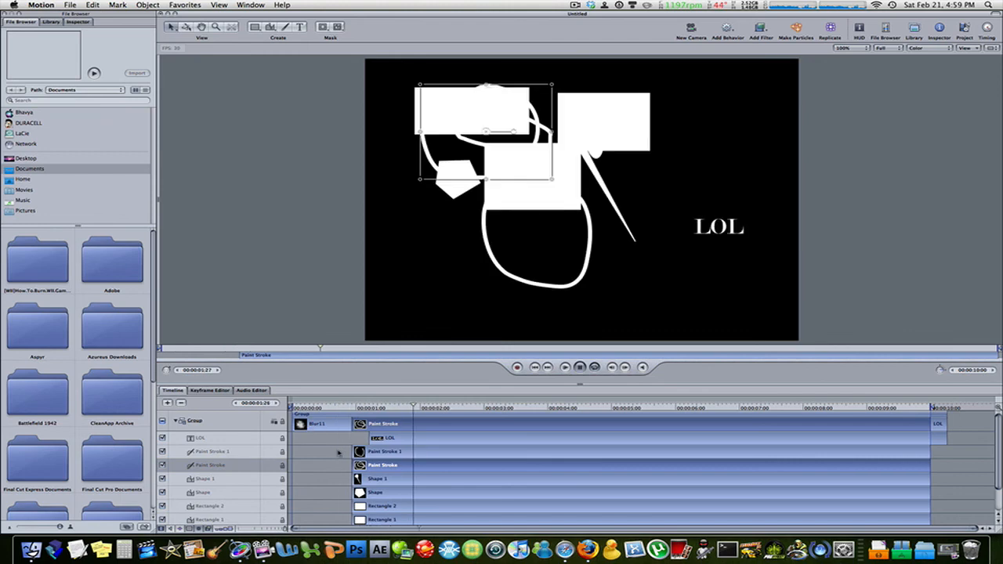
pyautogui.press('space')
pyautogui.press('F6')
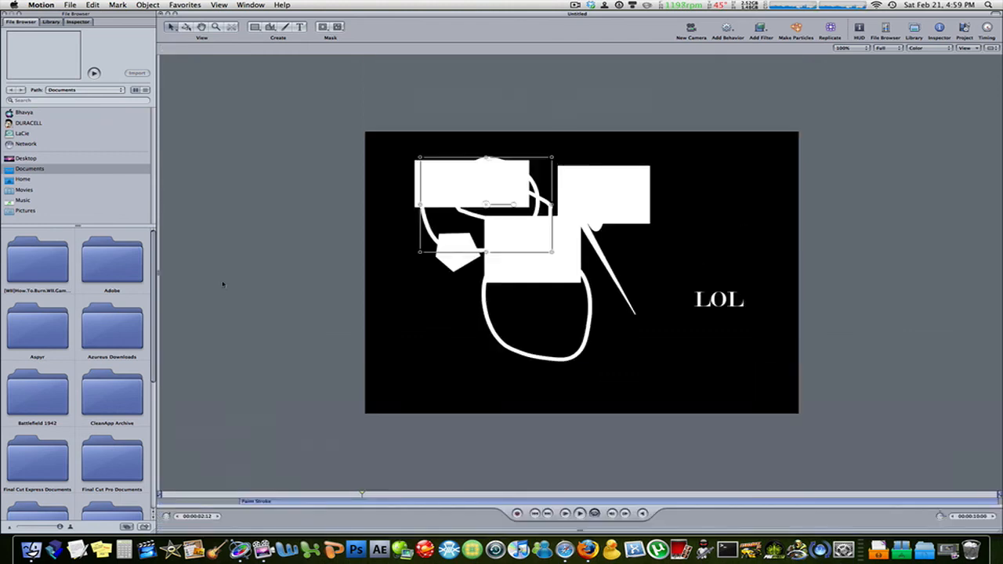